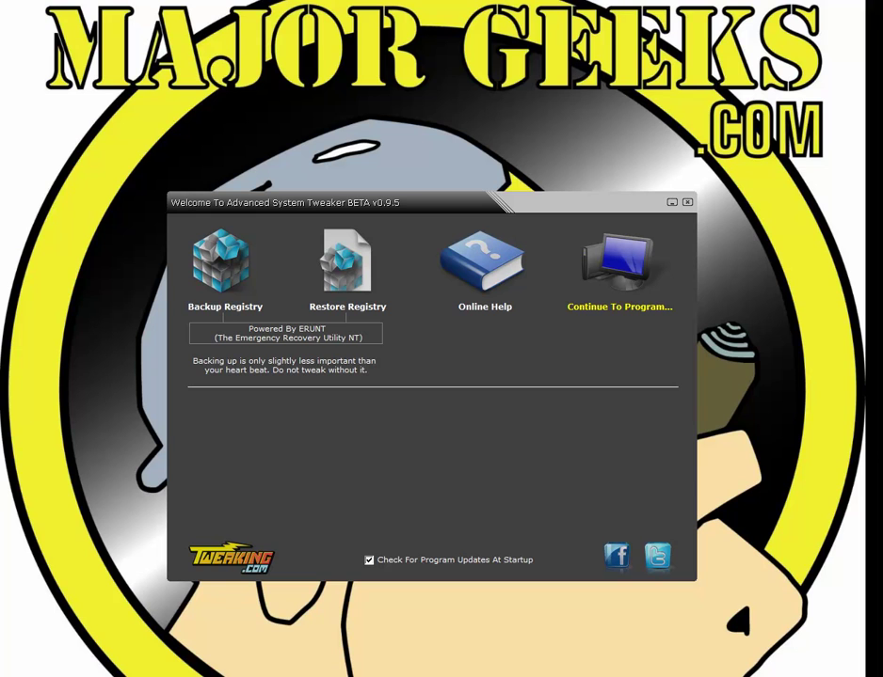
Start a Windows registry backup from the Welcome screen's Backup Registry option
click(222, 265)
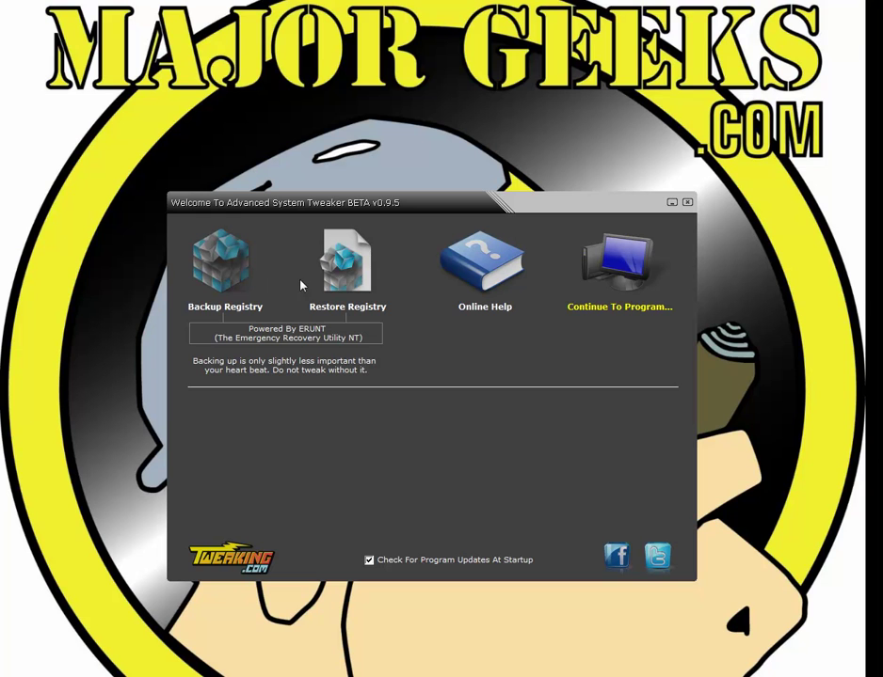
Choose Restore Registry and open the 1-14-2012_11-22 AM backup folder in Reg_Backup
click(349, 271)
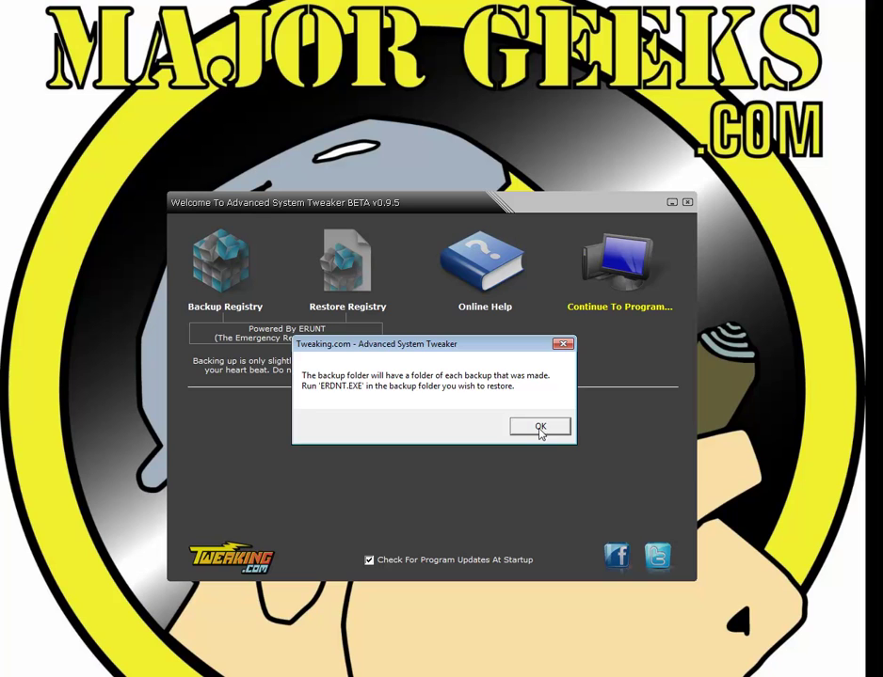
click(540, 428)
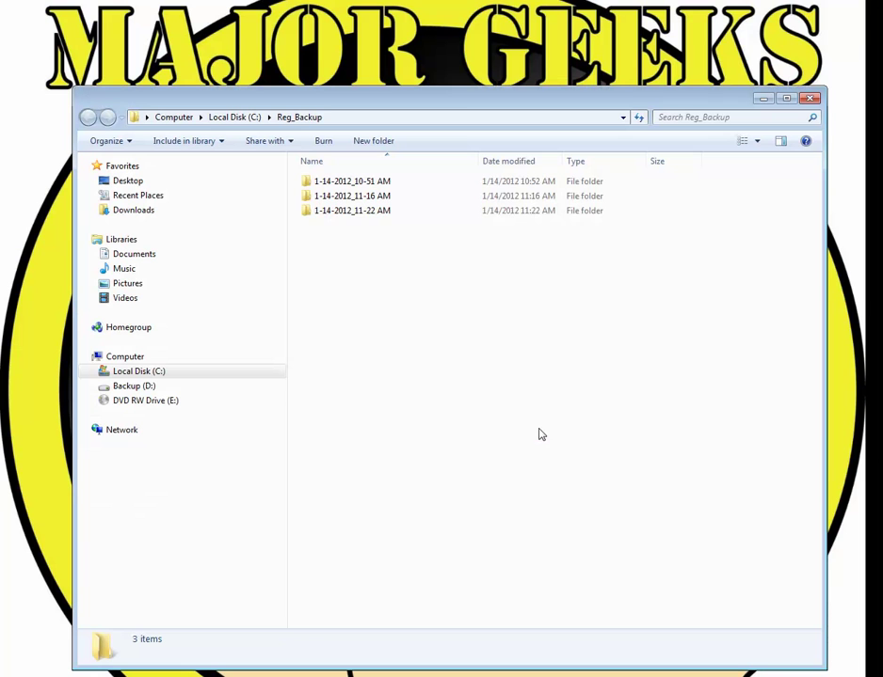
click(354, 215)
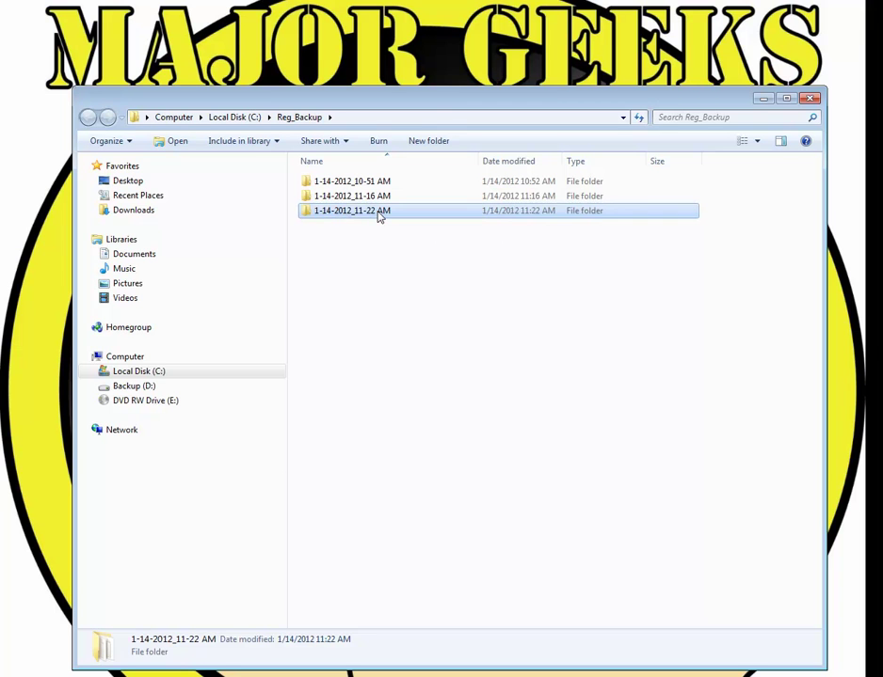
double_click(380, 217)
Launch ERDNT.EXE from the backup folder, then cancel the restore without running it
double_click(346, 228)
click(461, 425)
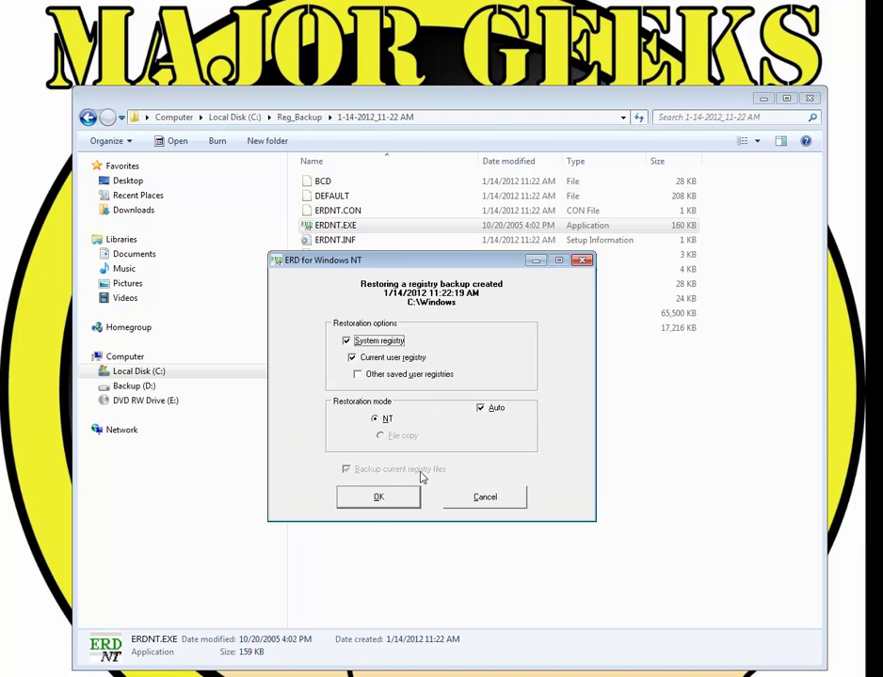
click(479, 500)
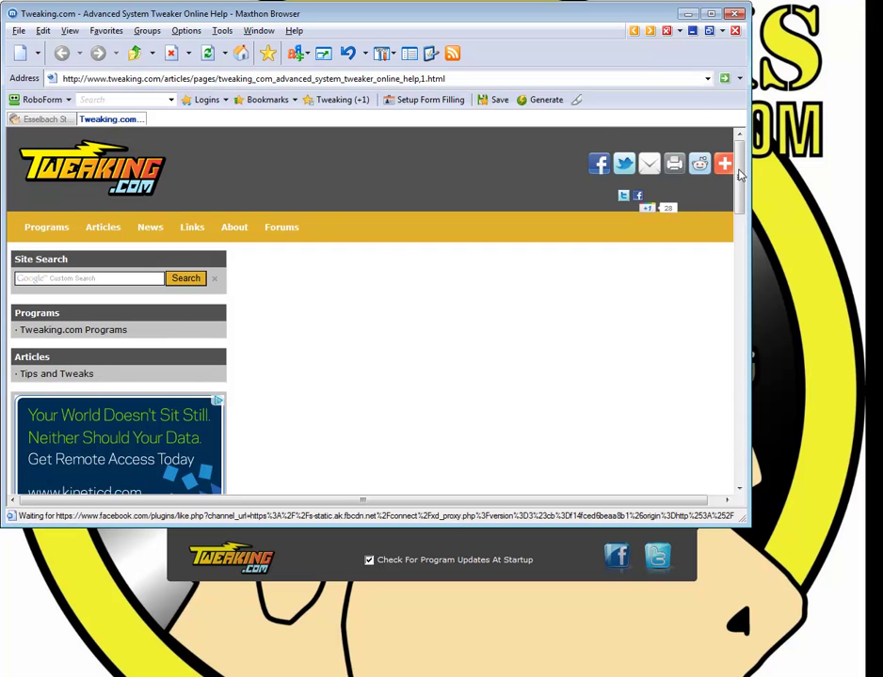
Scroll through the Tweaking.com online help page, then close the Maxthon window
drag(740, 173, 740, 466)
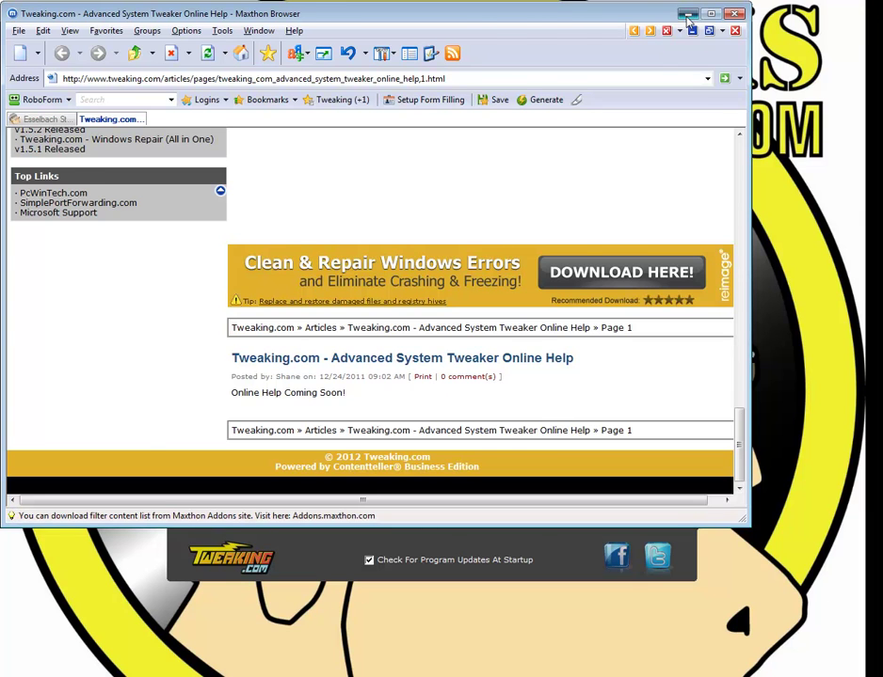
key(alt+F4)
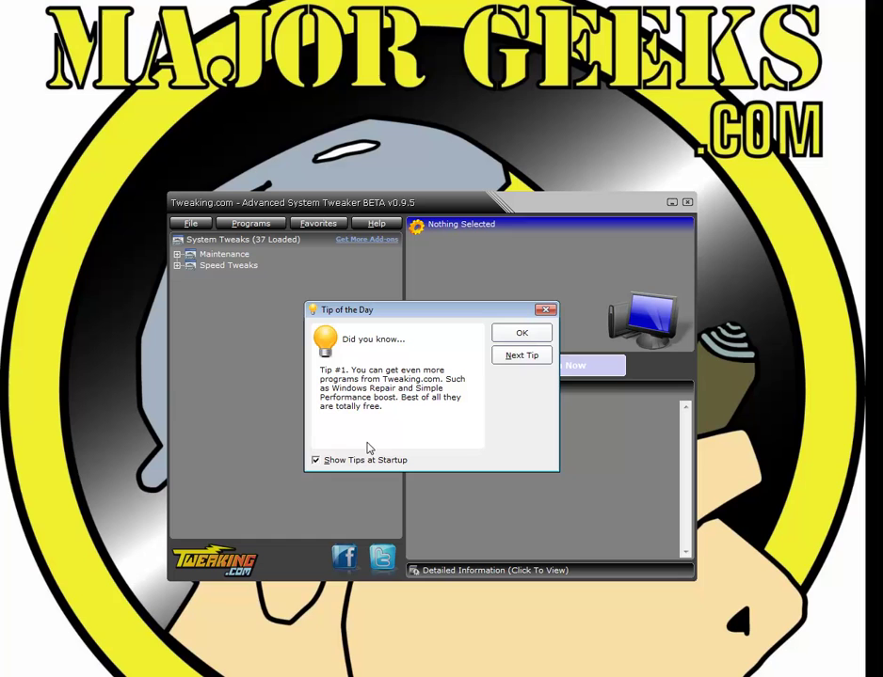
Dismiss the Tip of the Day and expand Maintenance to view Check & Repair Drive
click(523, 335)
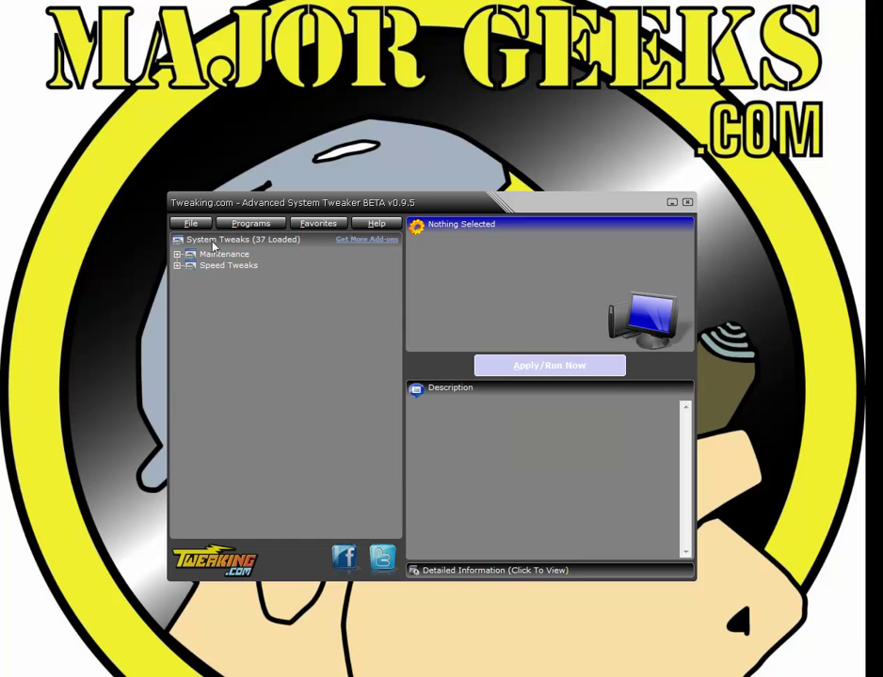
click(176, 254)
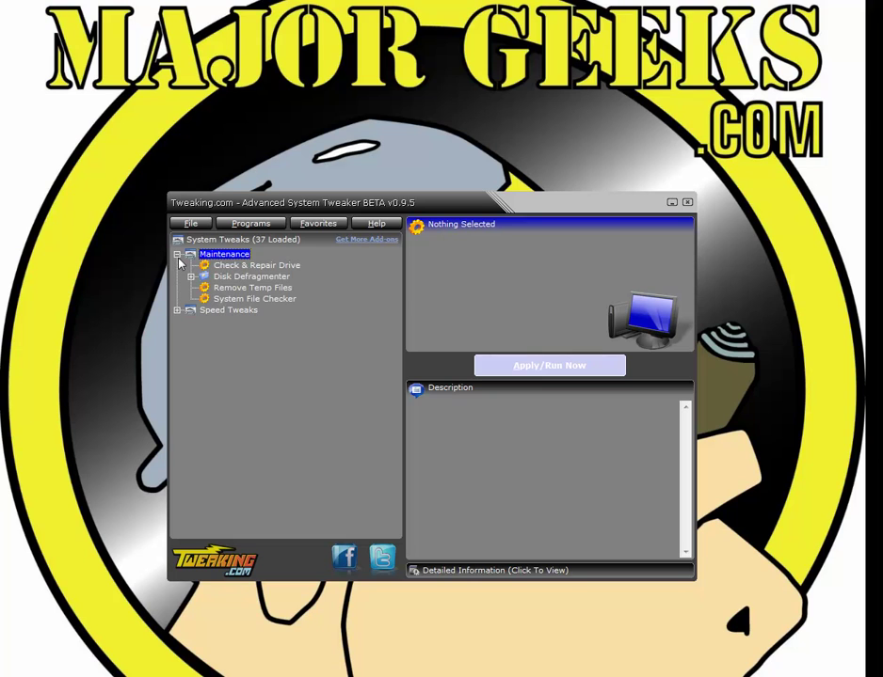
click(244, 267)
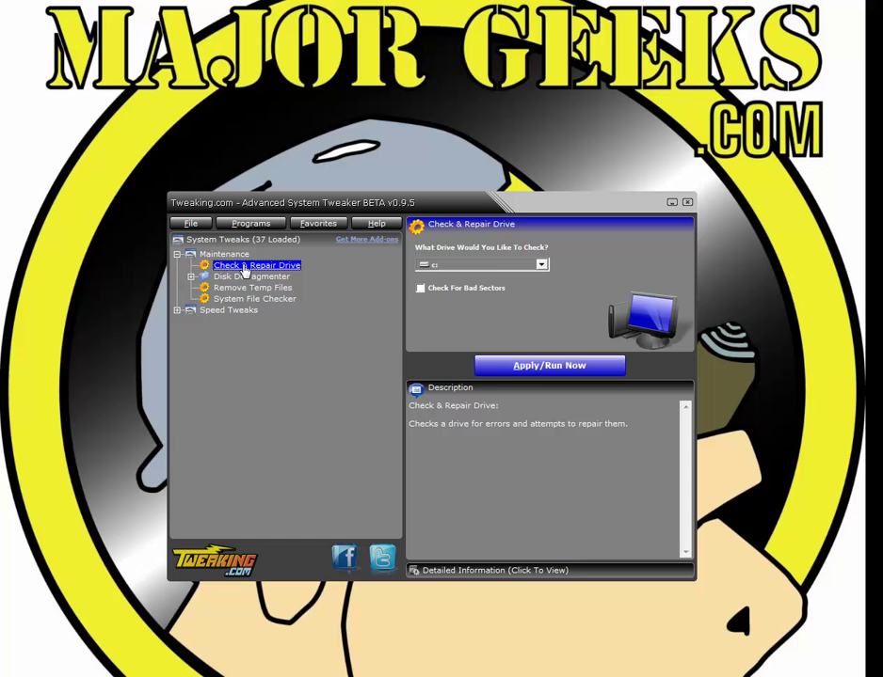
Review Disk Defragmenter, Remove Temp Files and System File Checker, then collapse the Maintenance branches
click(215, 278)
click(240, 322)
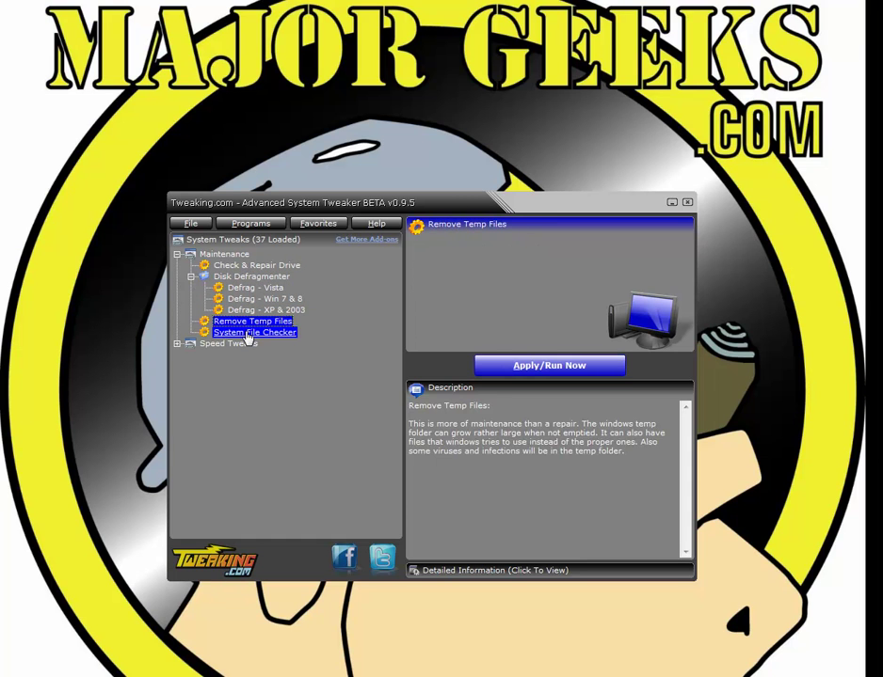
click(242, 333)
click(191, 277)
click(177, 254)
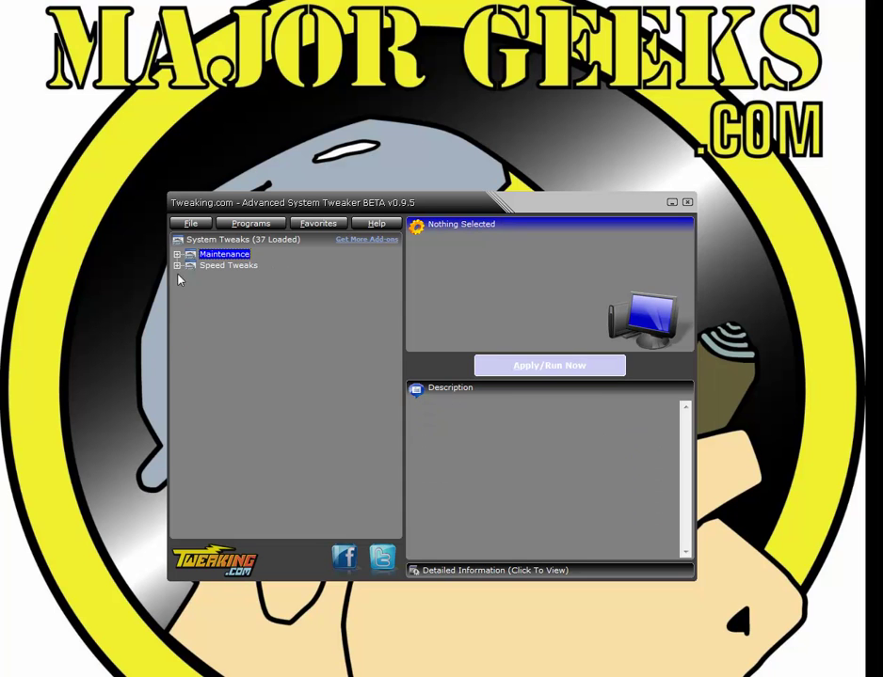
click(204, 228)
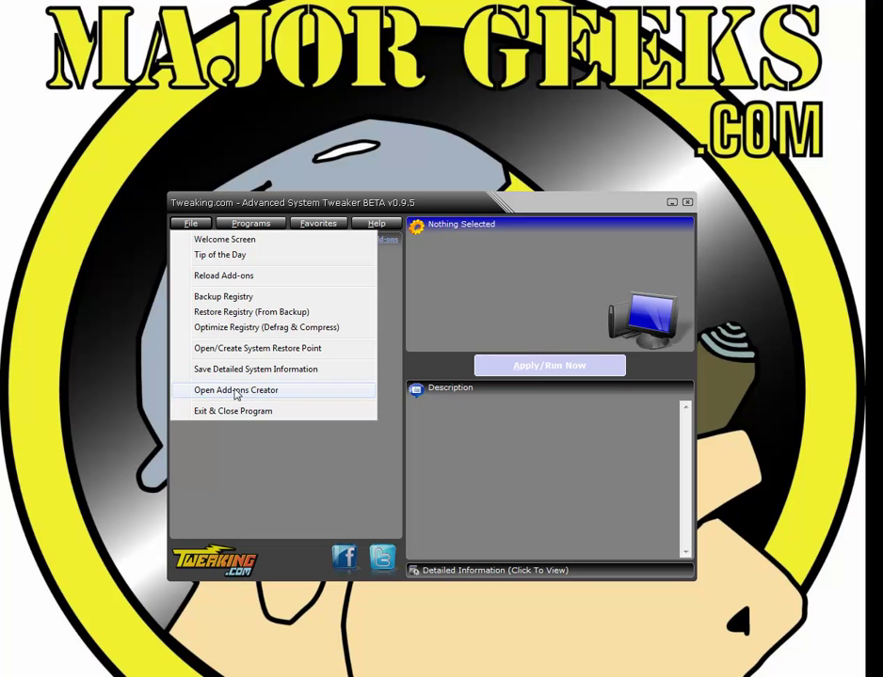
click(258, 224)
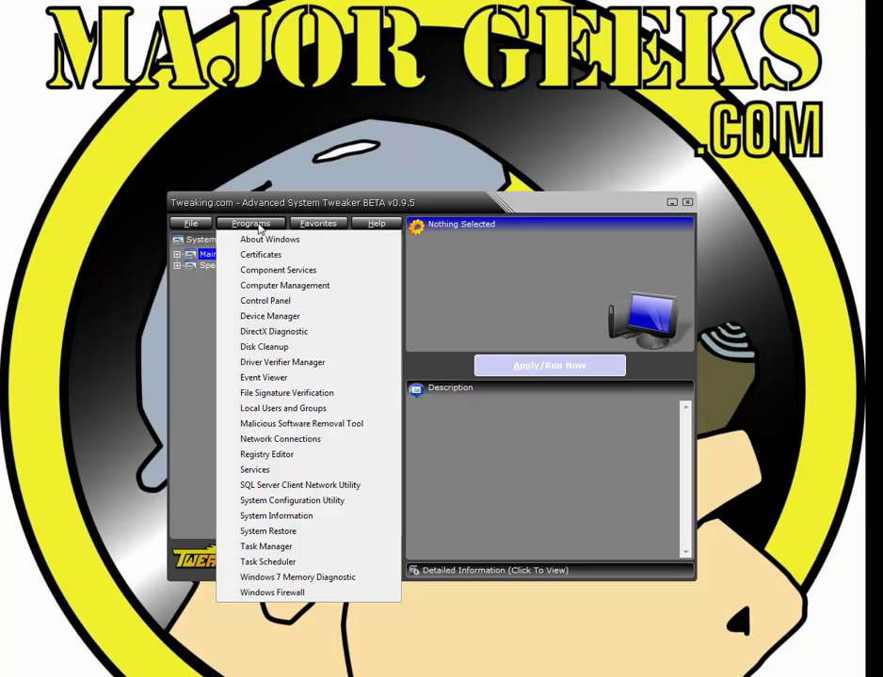
click(284, 423)
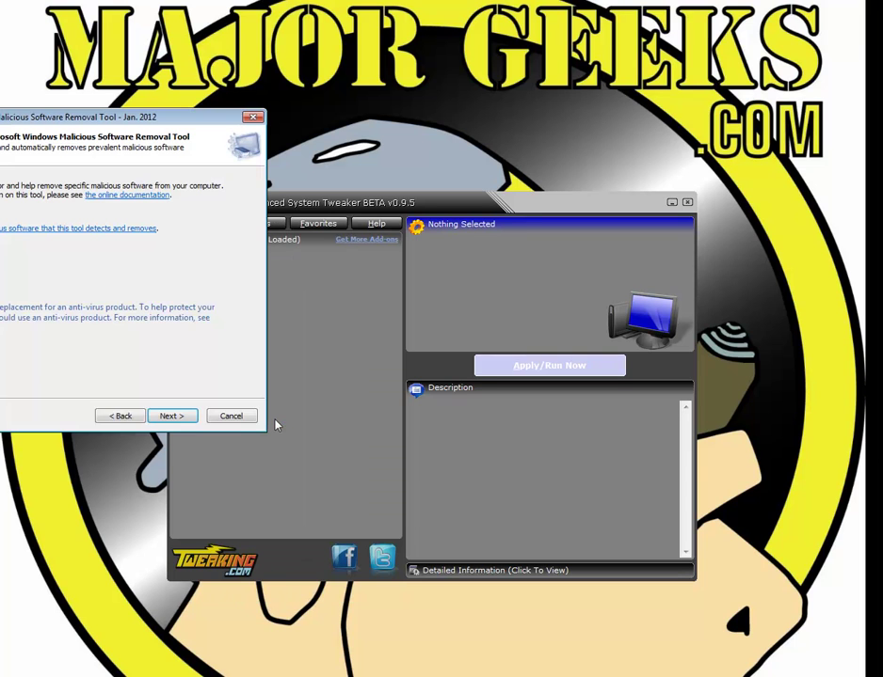
drag(217, 117, 394, 137)
click(430, 137)
click(250, 223)
click(276, 317)
drag(164, 14, 460, 105)
click(645, 100)
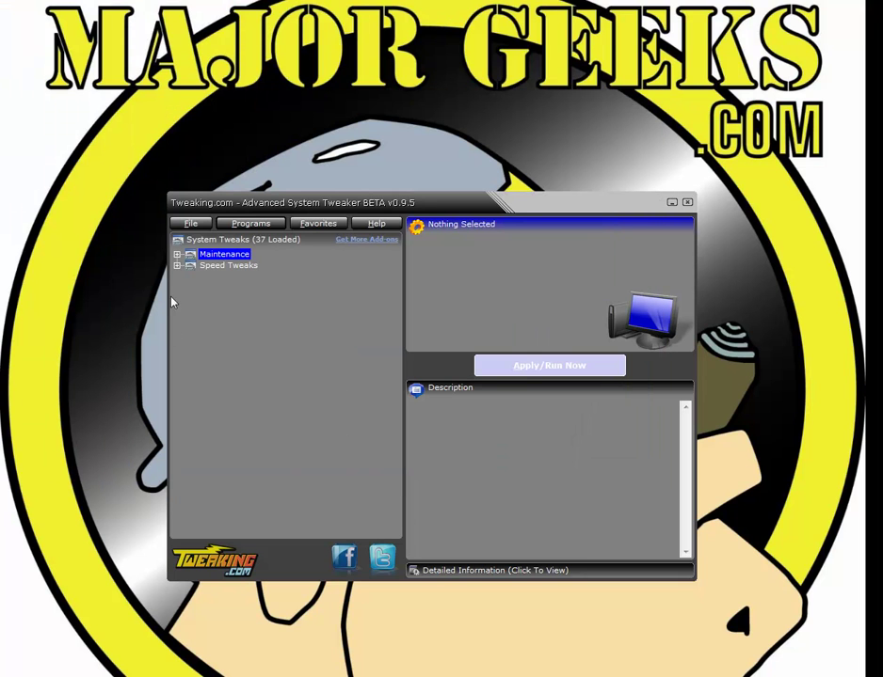
Check the Favorites and Help menus, then expand Speed Tweaks and its General category
click(323, 226)
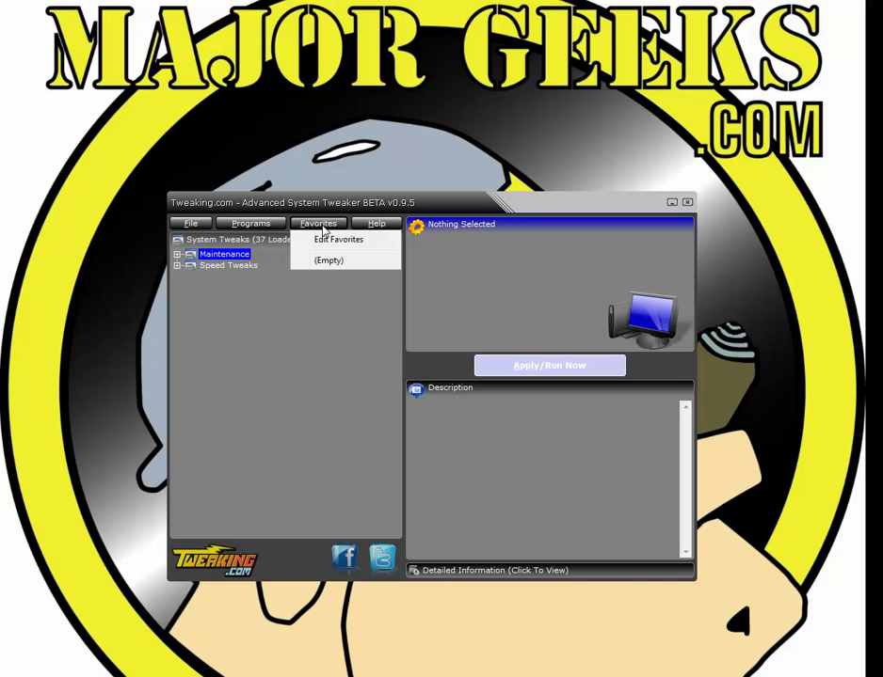
click(373, 227)
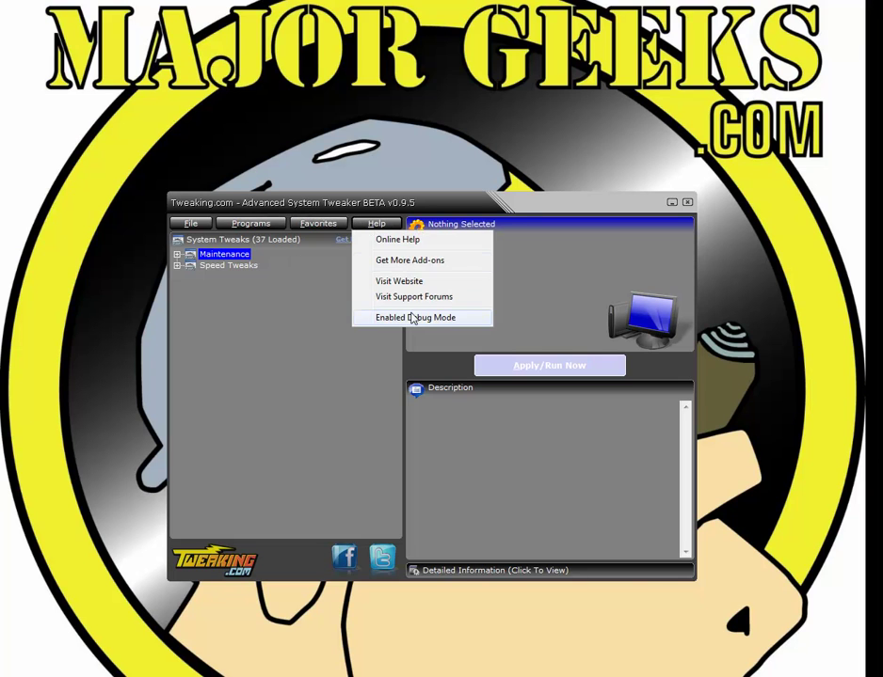
click(342, 419)
click(177, 267)
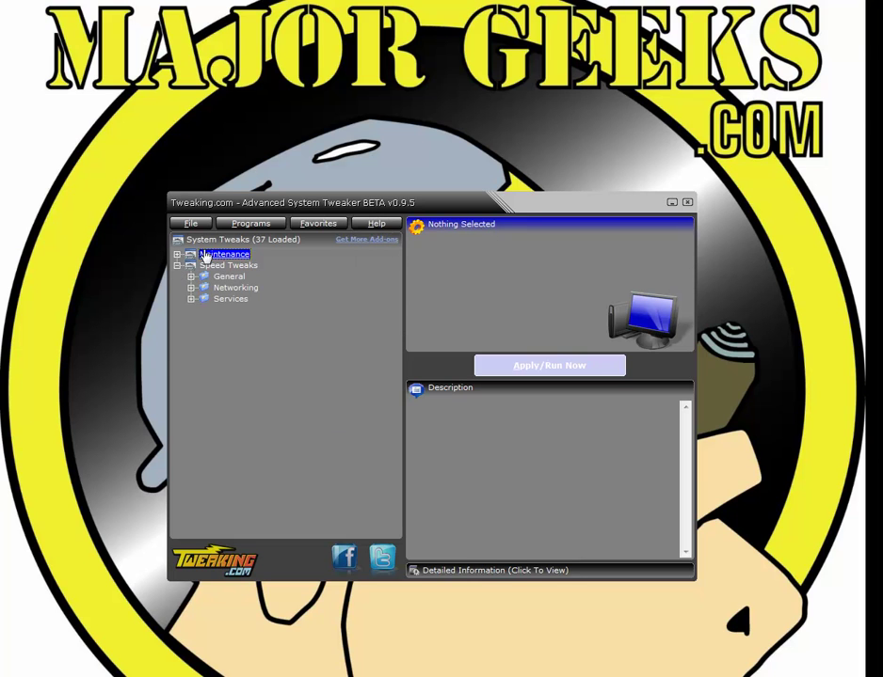
click(192, 277)
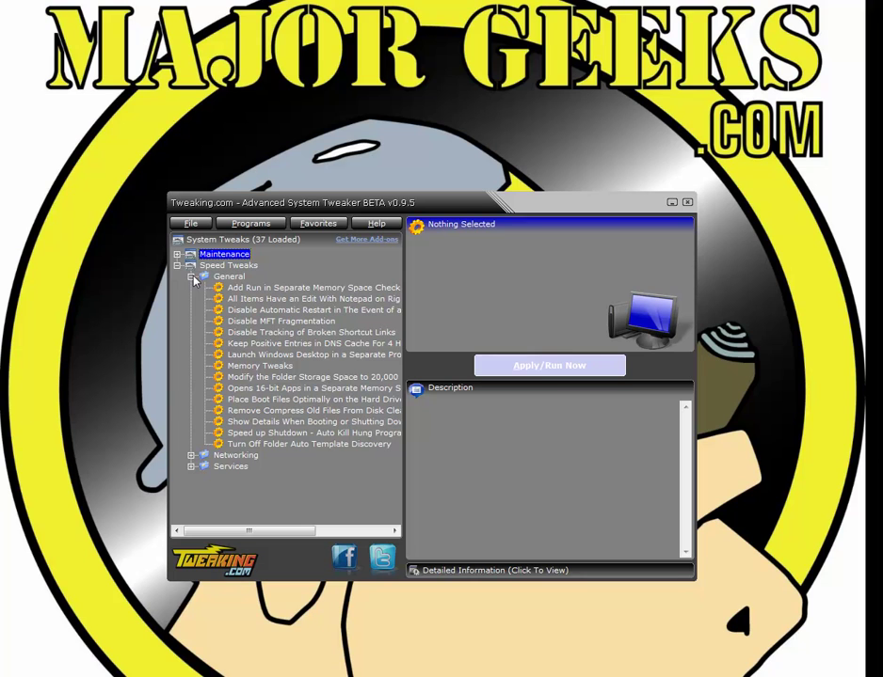
Step through General tweaks to show 'Disable Automatic Restart in The Event of a BSOD' details
click(296, 289)
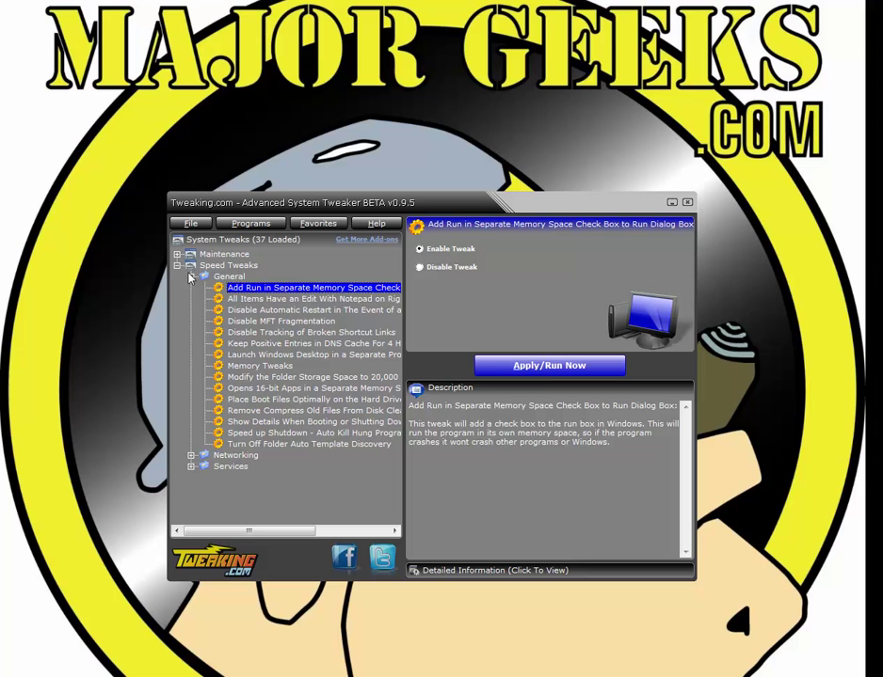
click(265, 299)
click(261, 311)
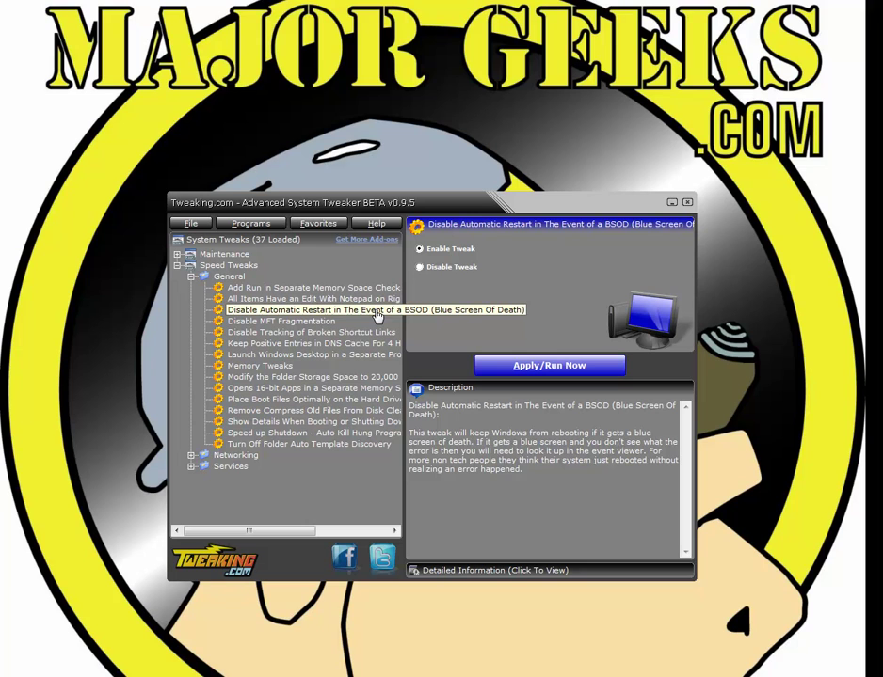
click(523, 366)
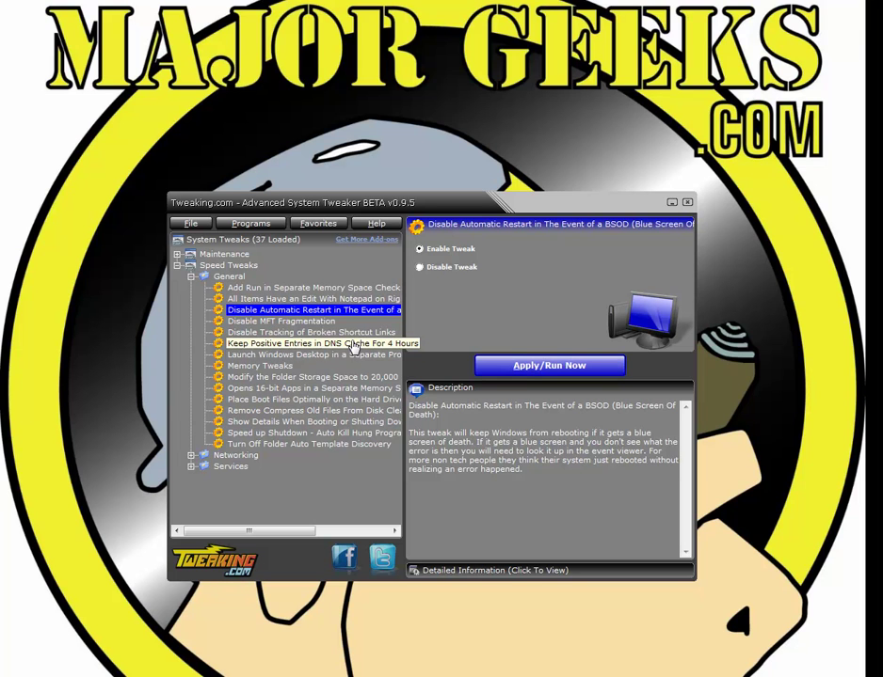
Add the BSOD auto-restart tweak to Favorites and open it from the Favorites menu
right_click(293, 317)
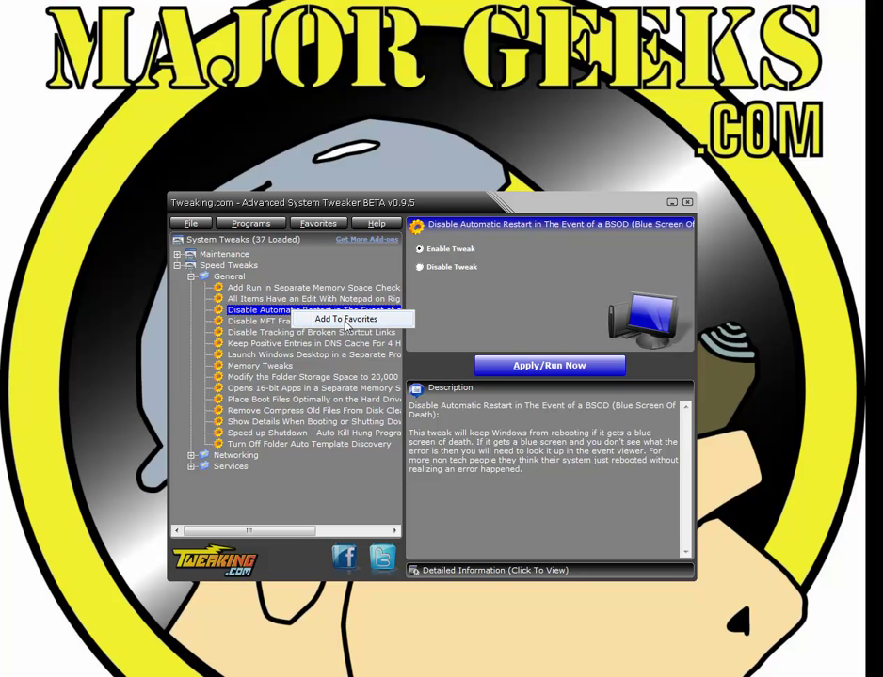
click(346, 320)
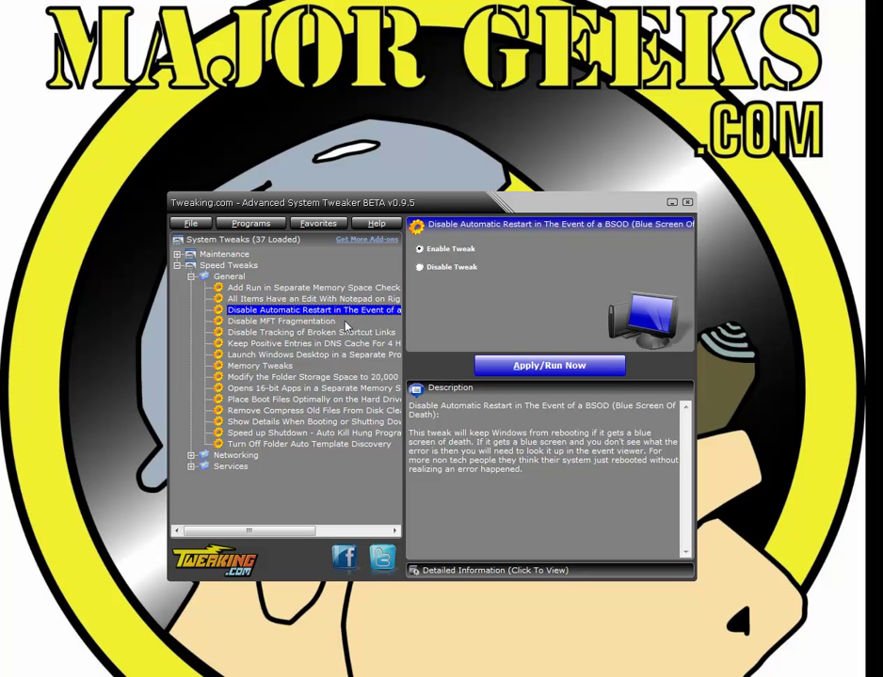
click(327, 224)
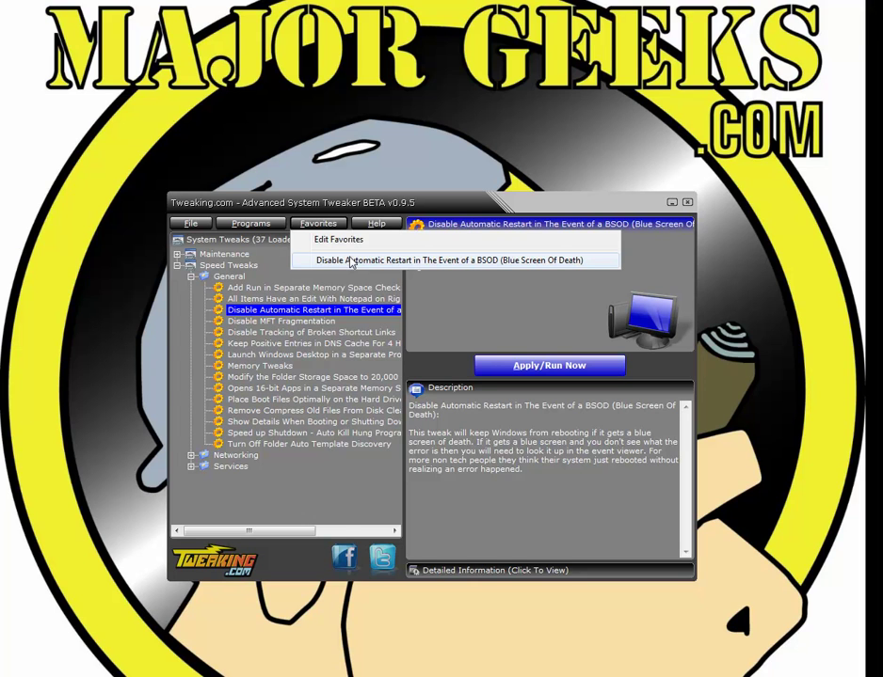
click(352, 262)
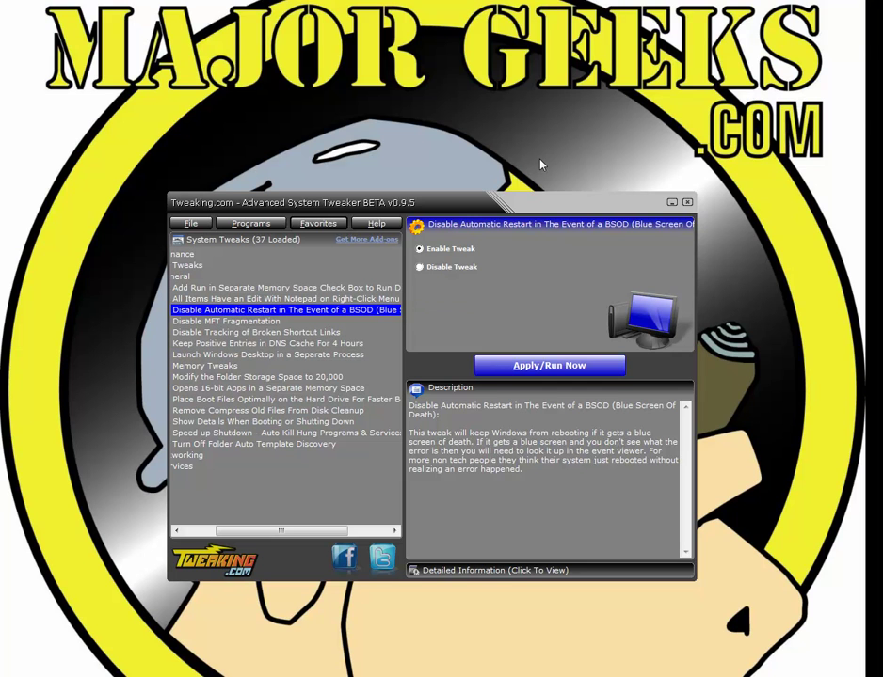
Set the BSOD auto-restart tweak's choice to disable
click(421, 267)
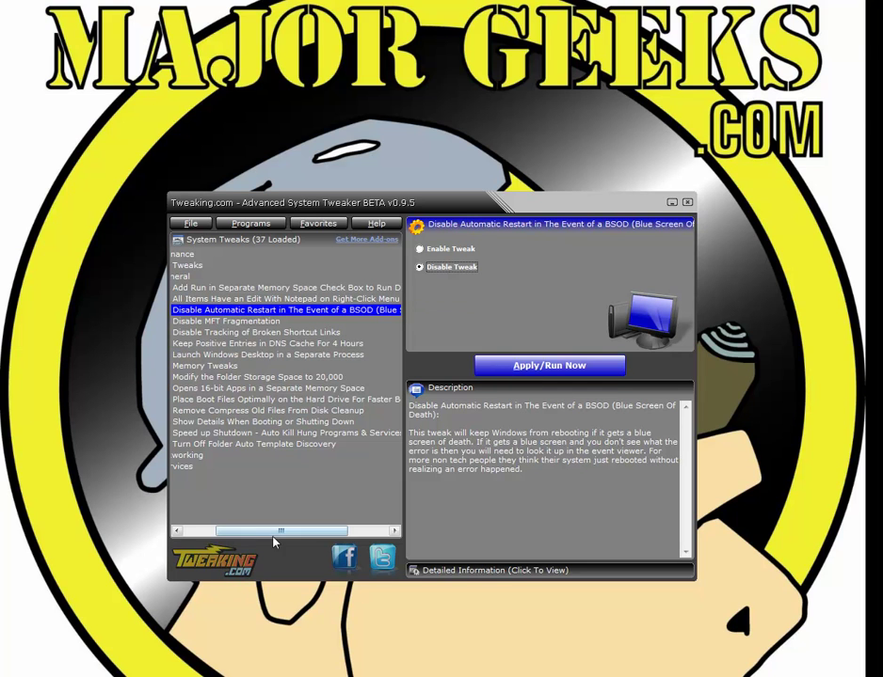
drag(274, 542, 242, 540)
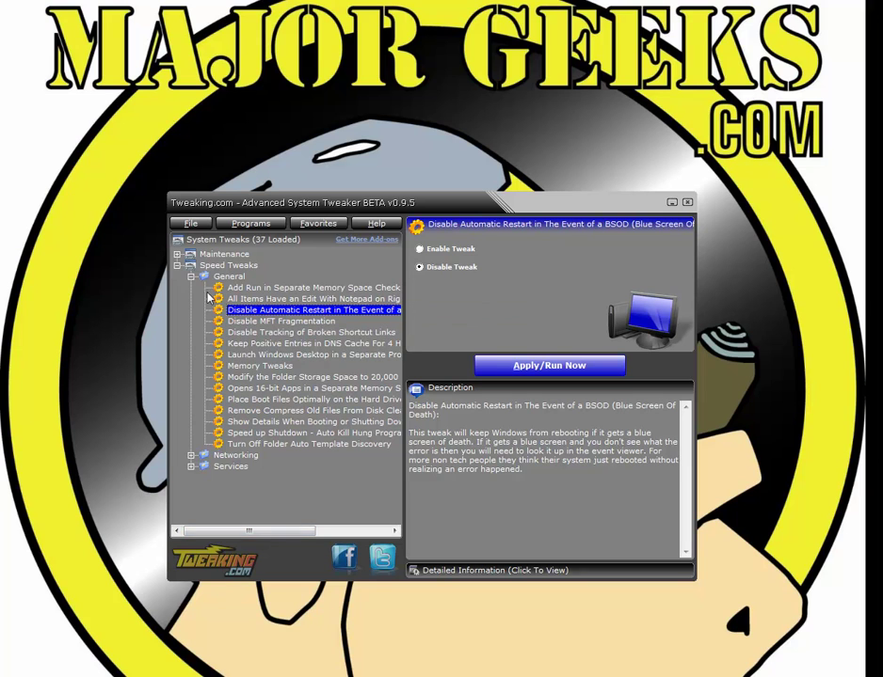
click(191, 457)
Expand the Networking and Services speed tweaks and view the Diagnostic Policy description
click(191, 457)
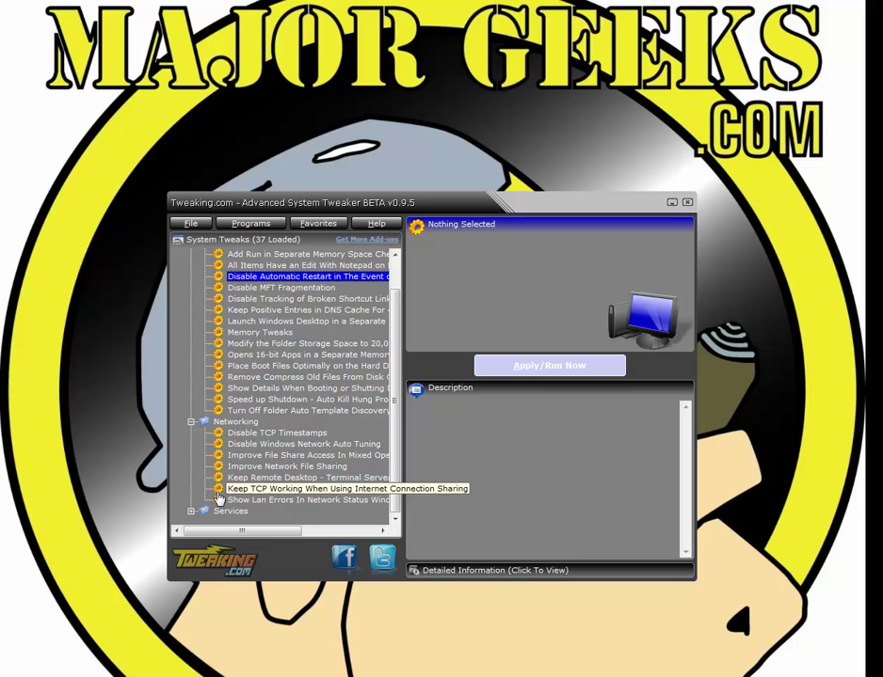
click(191, 511)
click(231, 504)
click(261, 421)
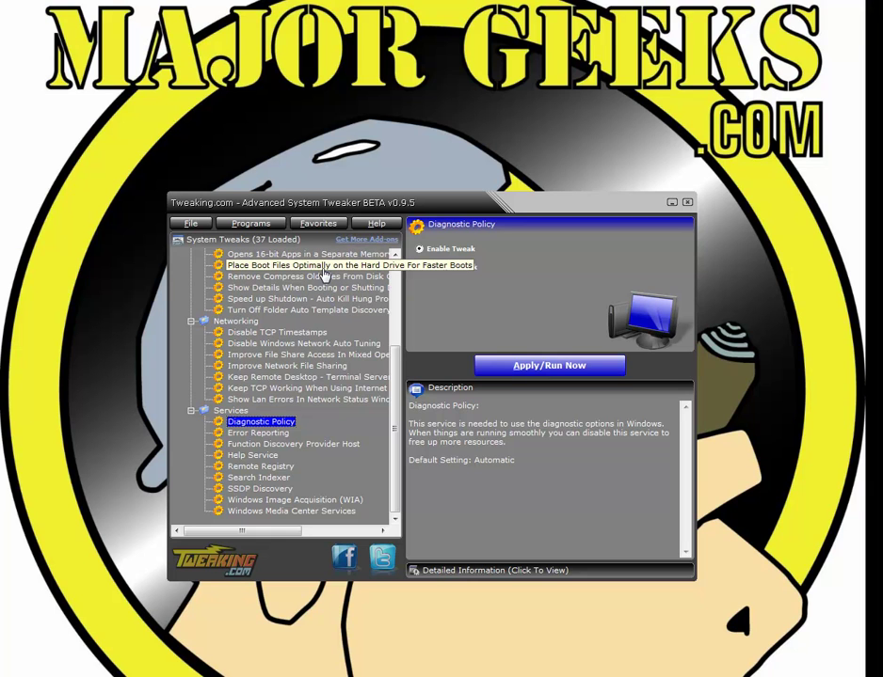
Collapse the Networking and General categories, leaving only Services expanded
click(323, 269)
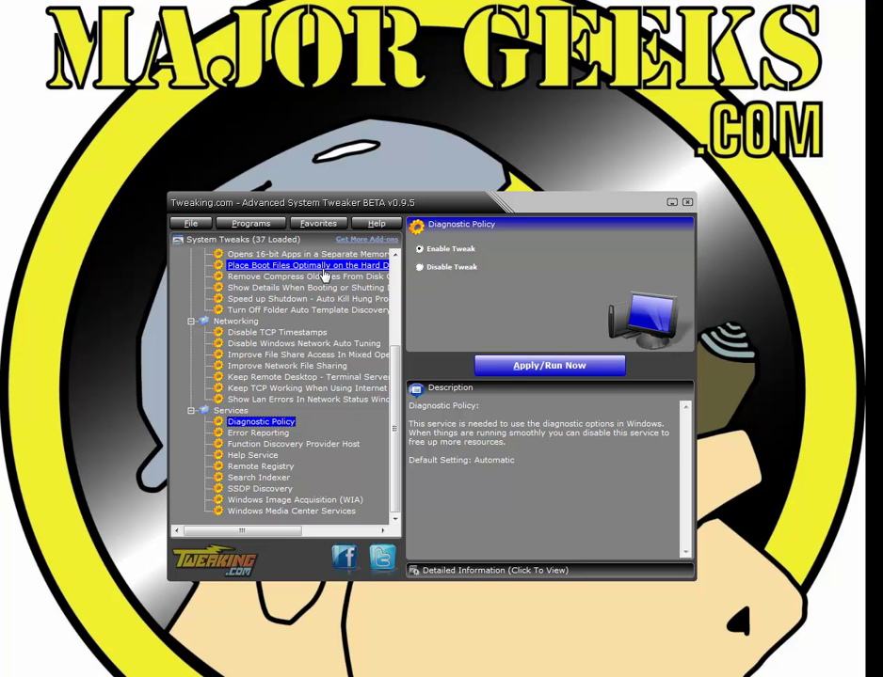
click(192, 321)
scroll(188, 299, up, 2)
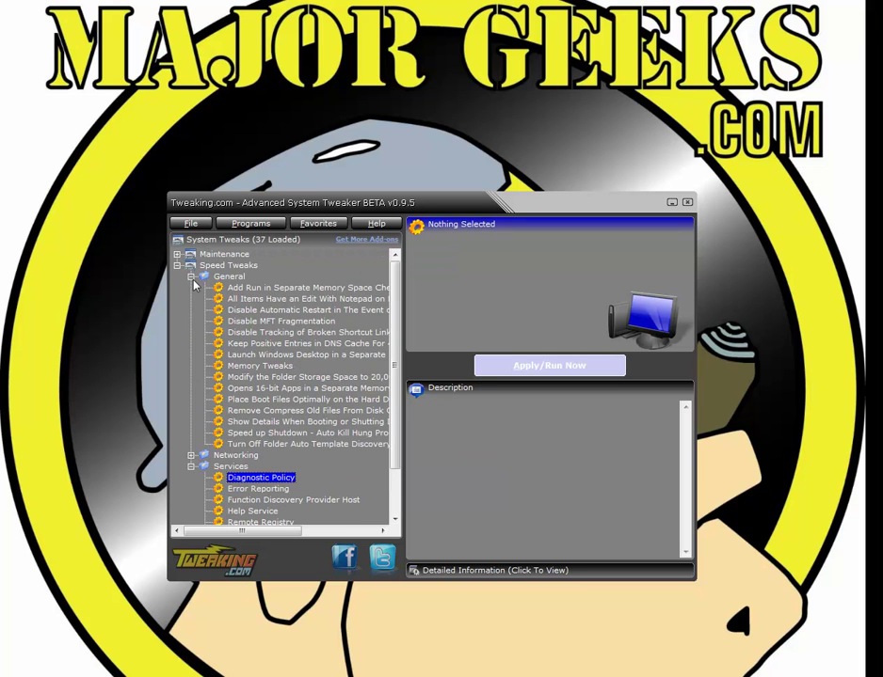
click(192, 277)
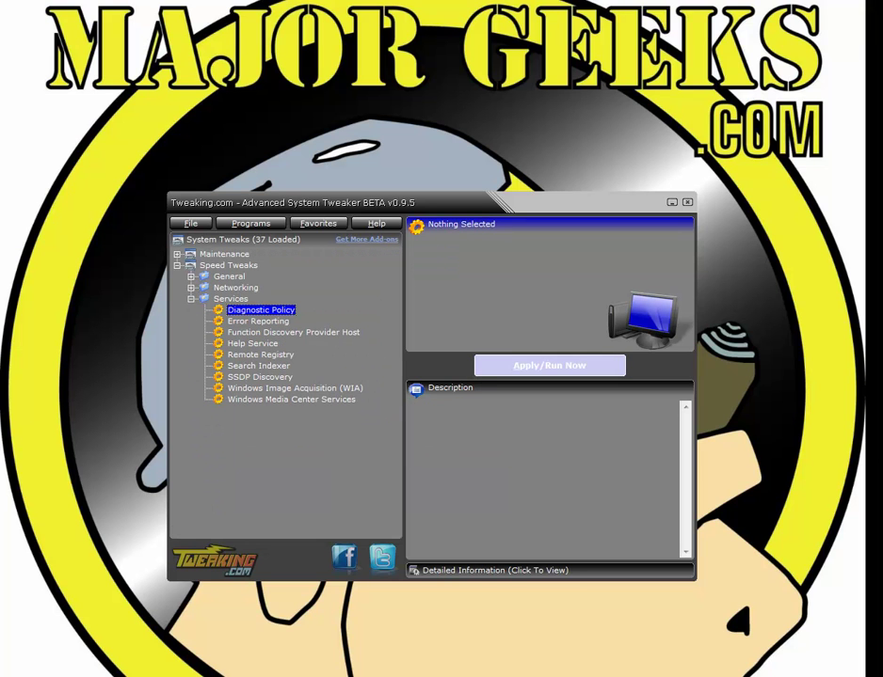